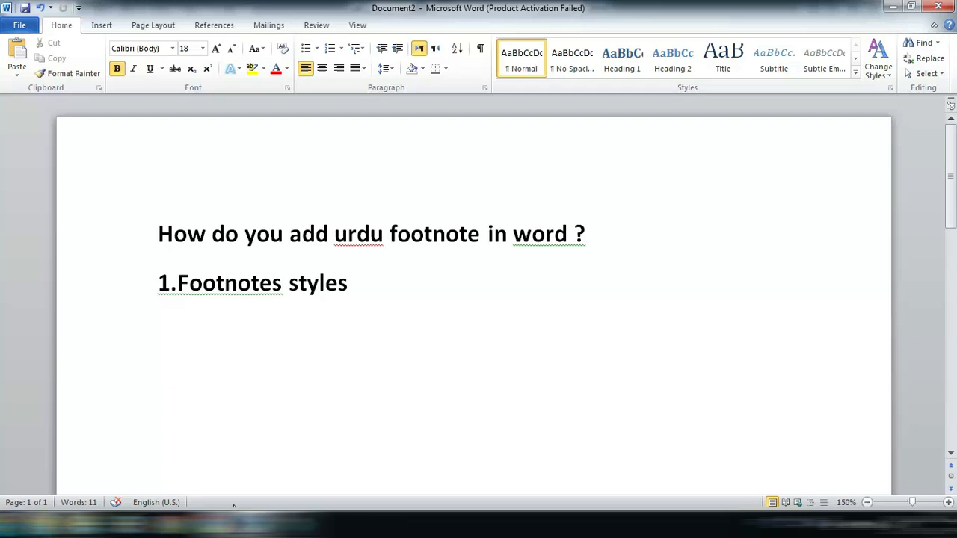
Switch to the open Urdu document "اسلام میں والدین کے فرائض" and go up to its title on page 2
mouse_move(236, 527)
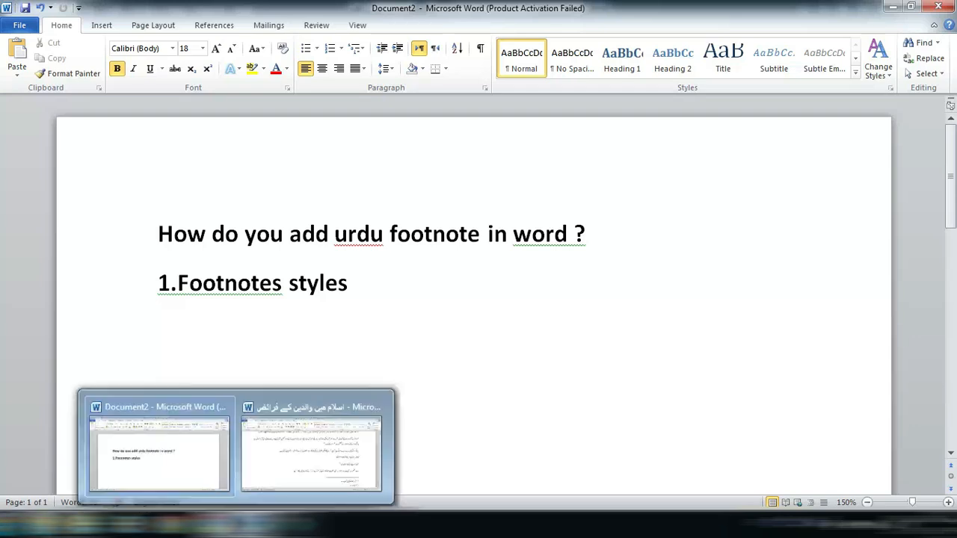
left_click(296, 464)
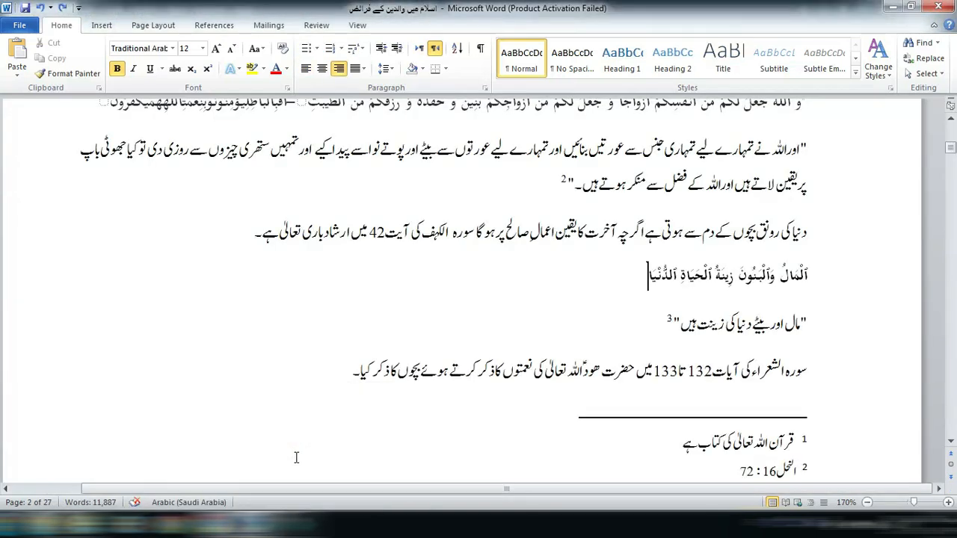
key("Up")
key("Up")
key("Up")
key("Up")
key("Up")
key("Up")
key("Up")
key("Up")
key("Up")
key("Up")
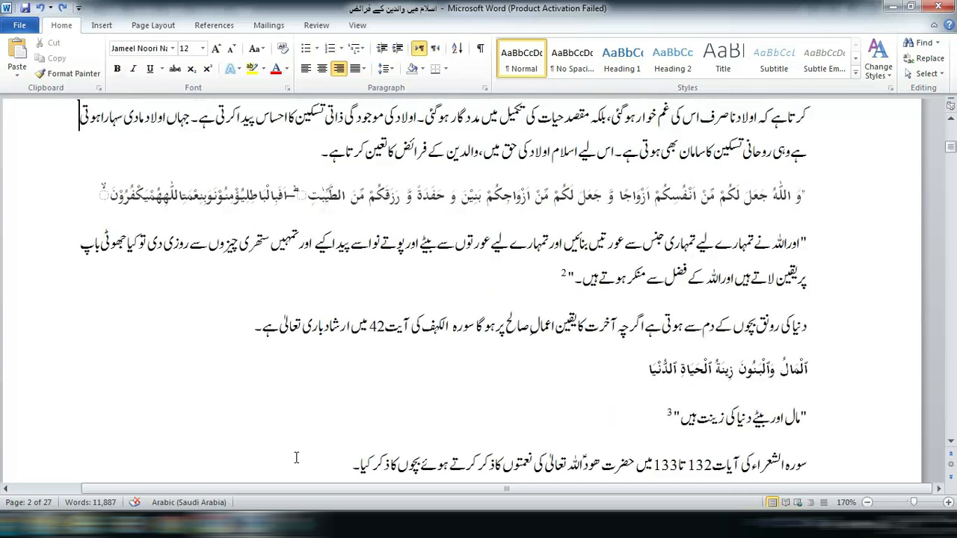
key("Up")
key("Up")
key("Up")
key("Up")
key("Up")
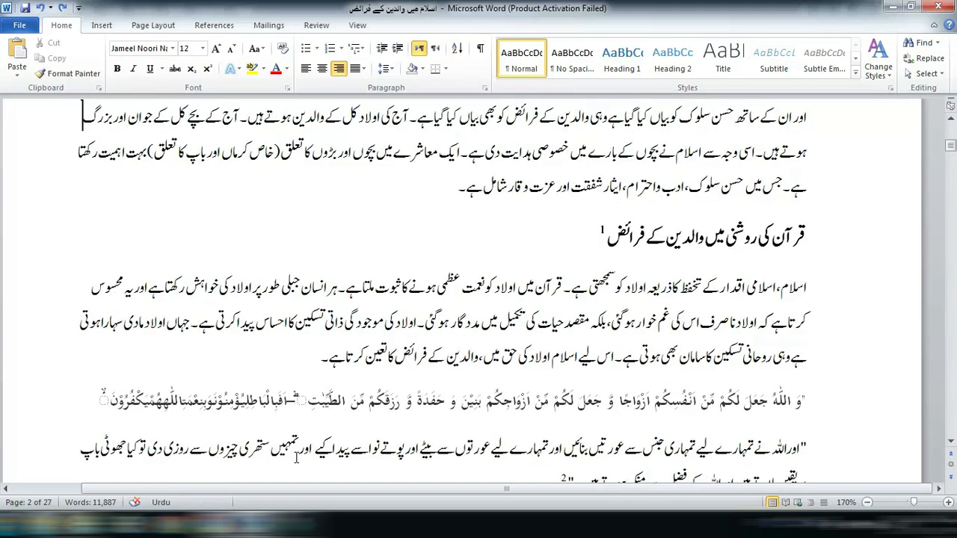
key("Up")
key("Up")
key("Up")
key("Up")
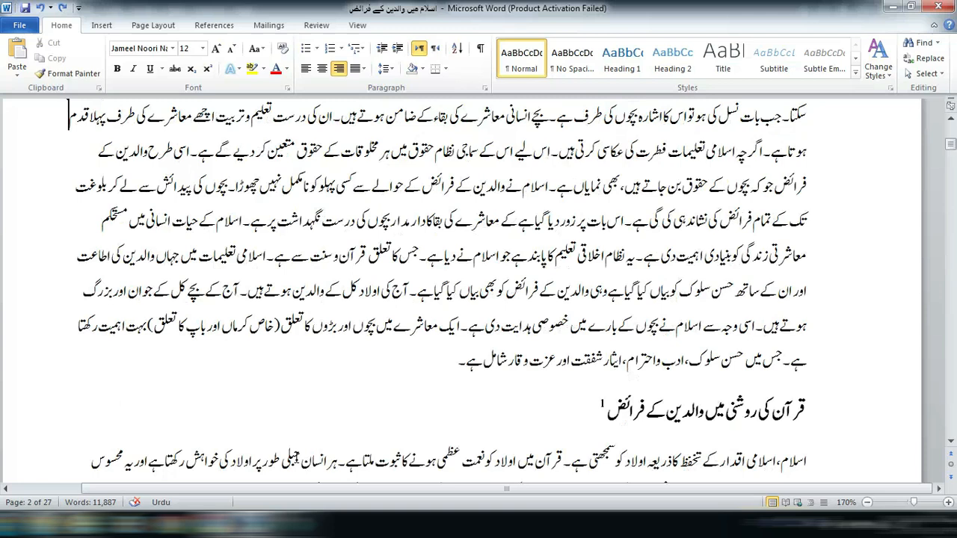
Insert a footnote within the centred title "اسلام میں والدین کے فرائض"
key("End")
key("Right")
key("Right")
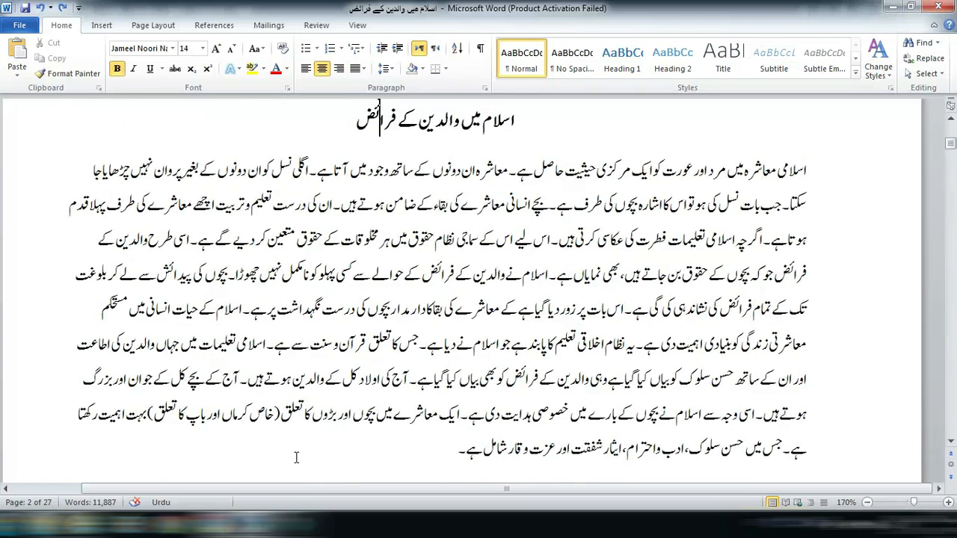
key("Right")
key("Right")
key("Right")
key("Right")
key("Right")
key("Right")
left_click(216, 25)
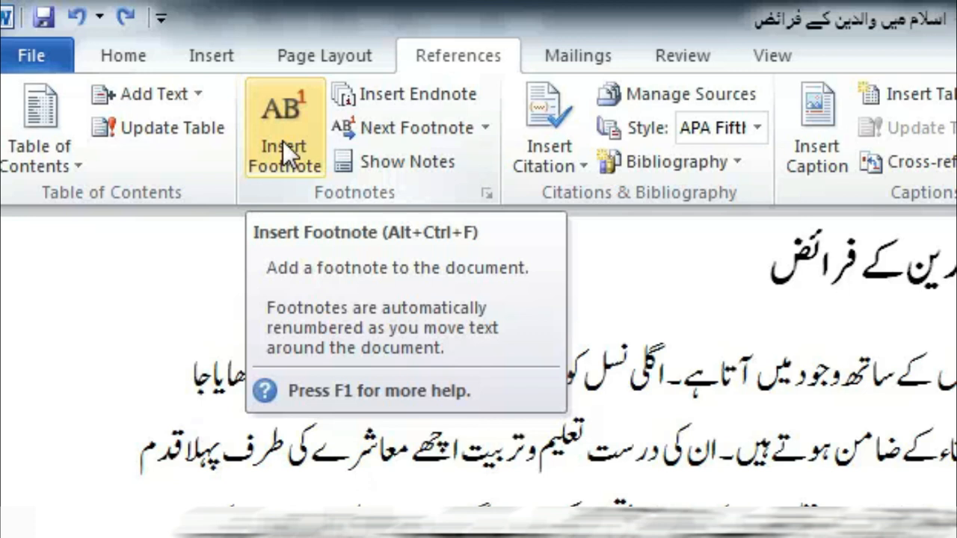
left_click(283, 141)
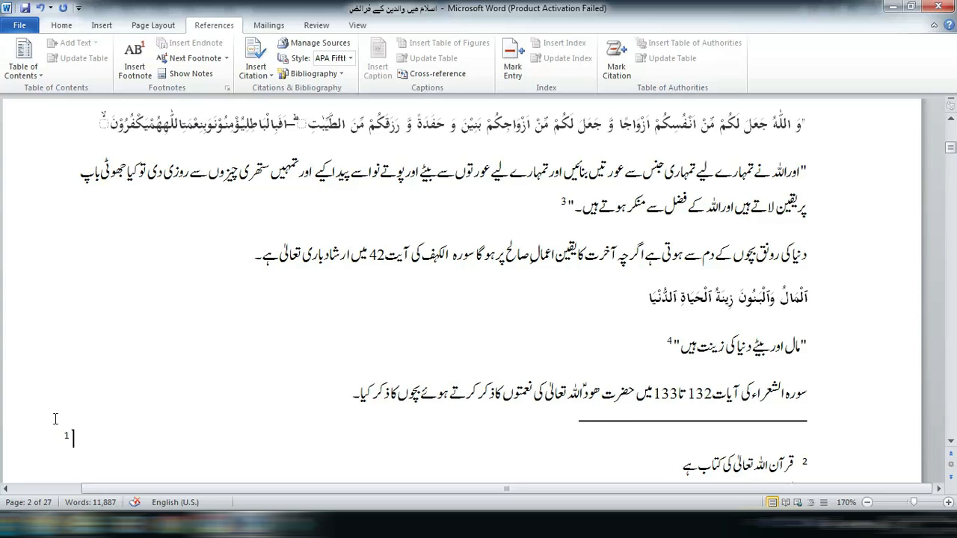
Switch the input language to Arabic (Saudi Arabia) at the new footnote 1 and align that footnote to the right
left_click(48, 440)
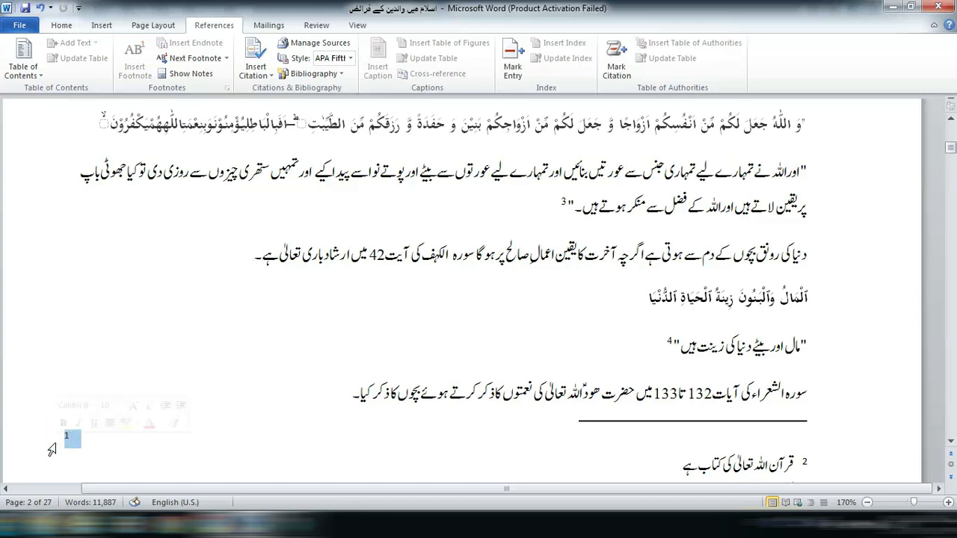
left_click(62, 441)
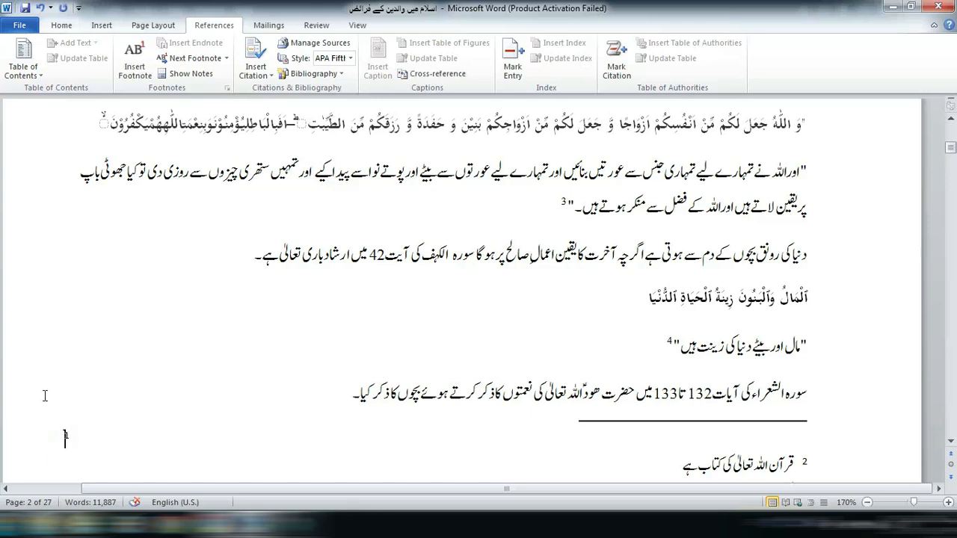
key("alt+shift")
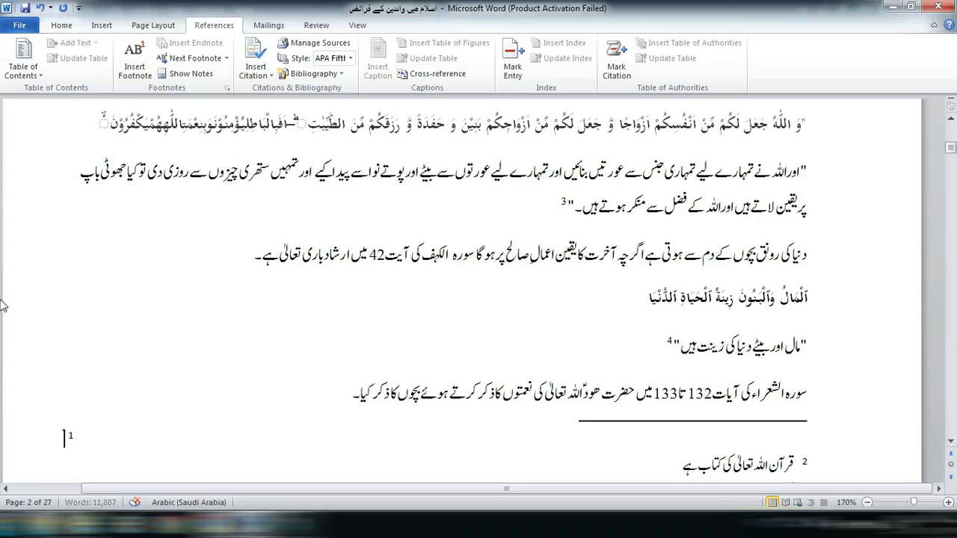
left_click(61, 25)
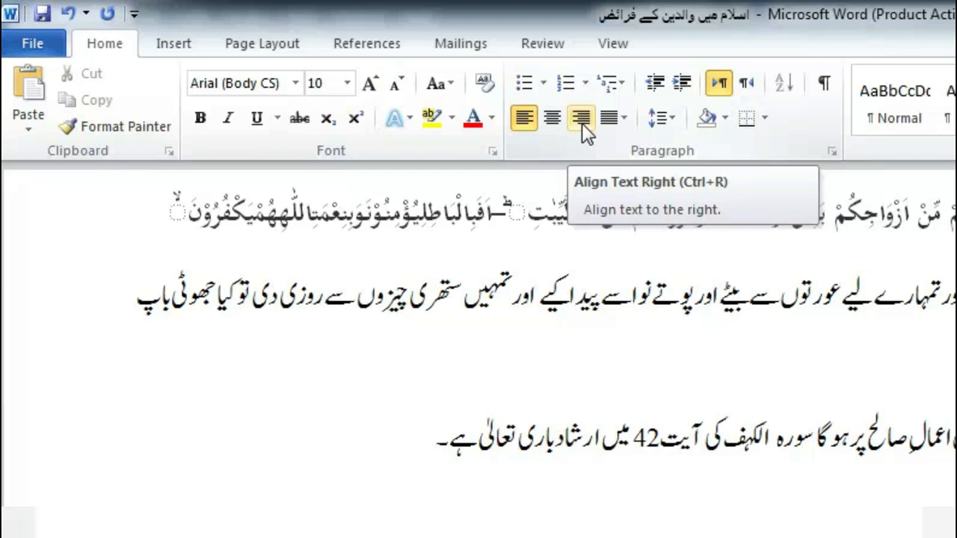
left_click(581, 119)
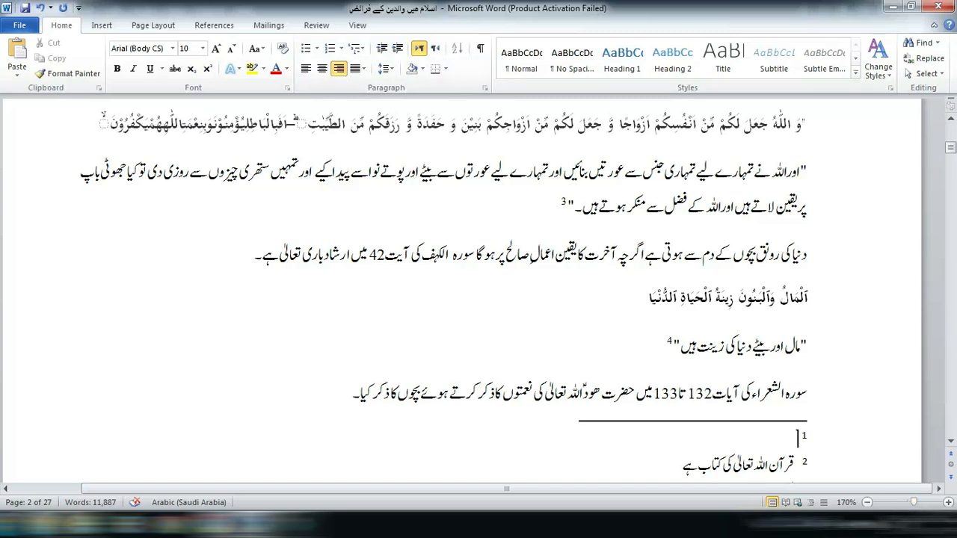
Enter "الہامی مذہب ہے" as the text of footnote 1
left_click(778, 527)
left_click(805, 439)
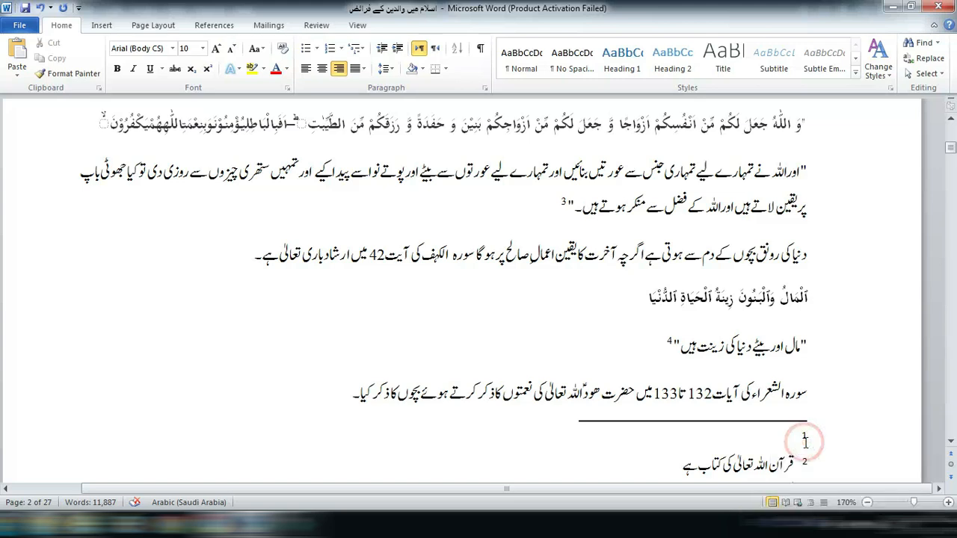
left_click(794, 442)
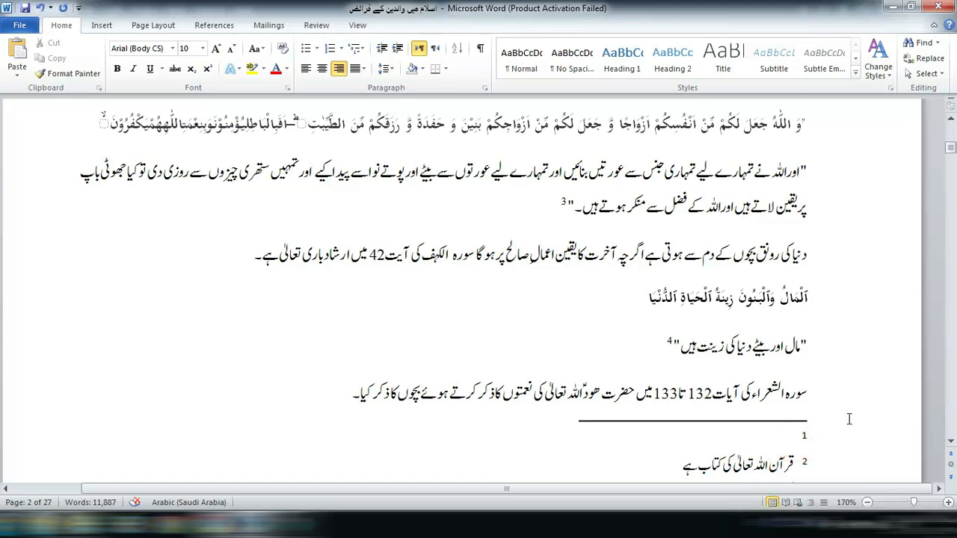
type("الہامی مذہب ہے")
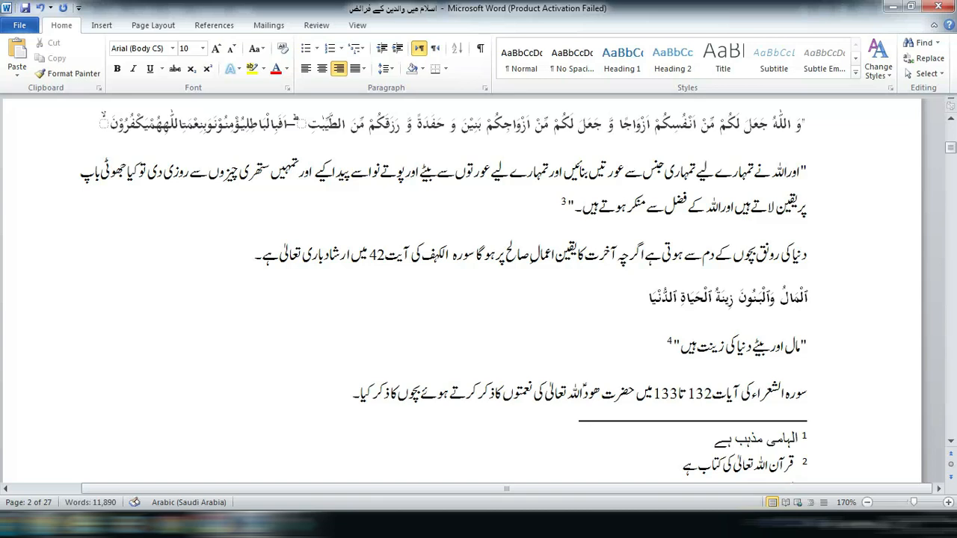
Set the font of the whole footnote 1 text to Jameel Noori Nastaleeq
key("ctrl+shift+Right")
key("ctrl+shift+Right")
key("ctrl+shift+Right")
key("ctrl+shift+Right")
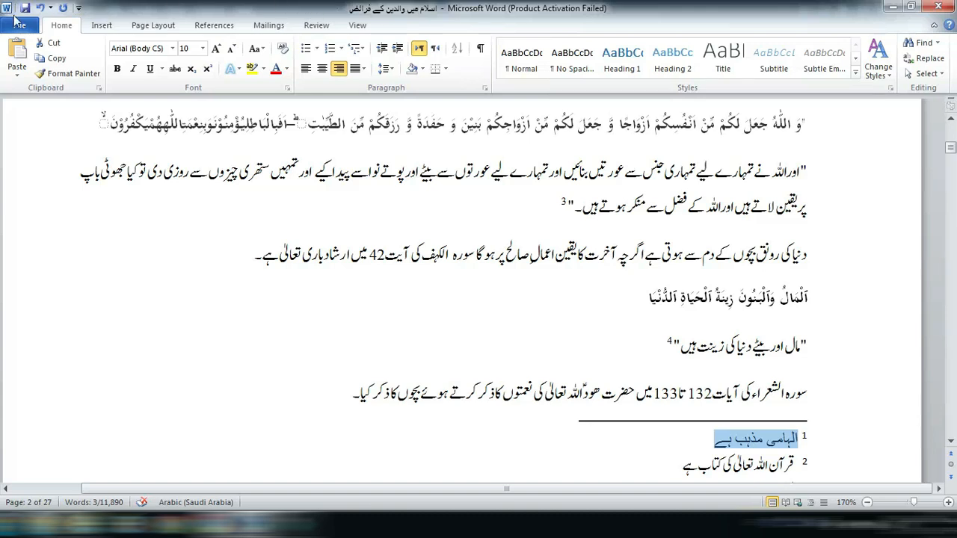
left_click(174, 48)
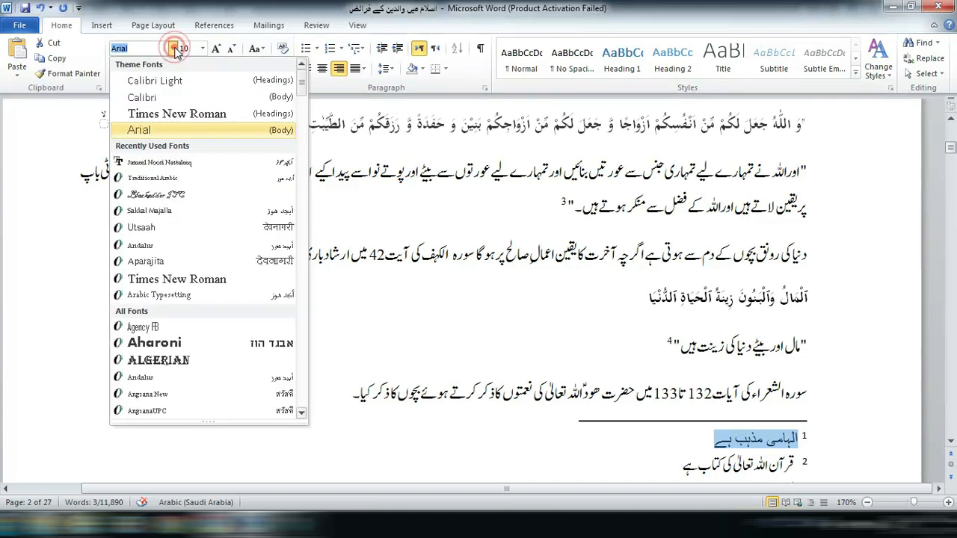
left_click(159, 162)
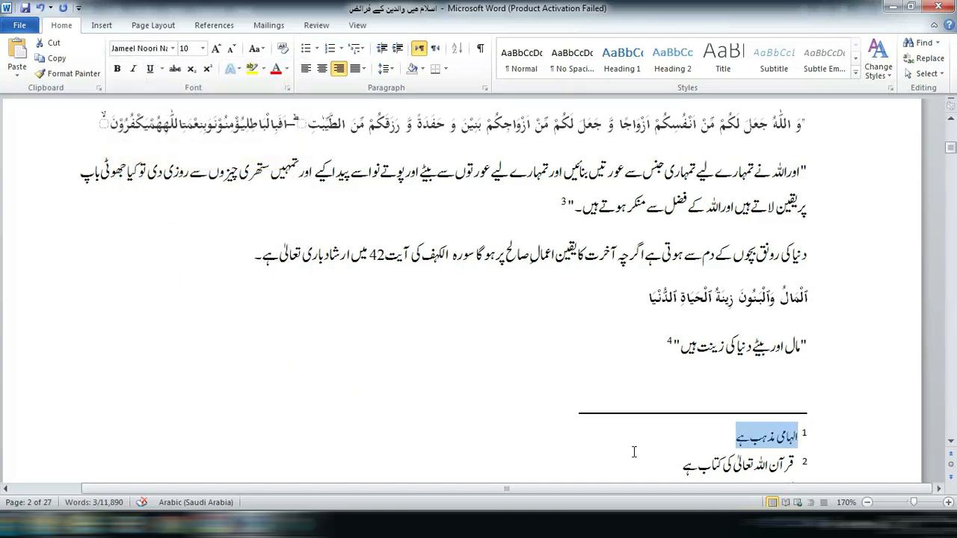
left_click(696, 446)
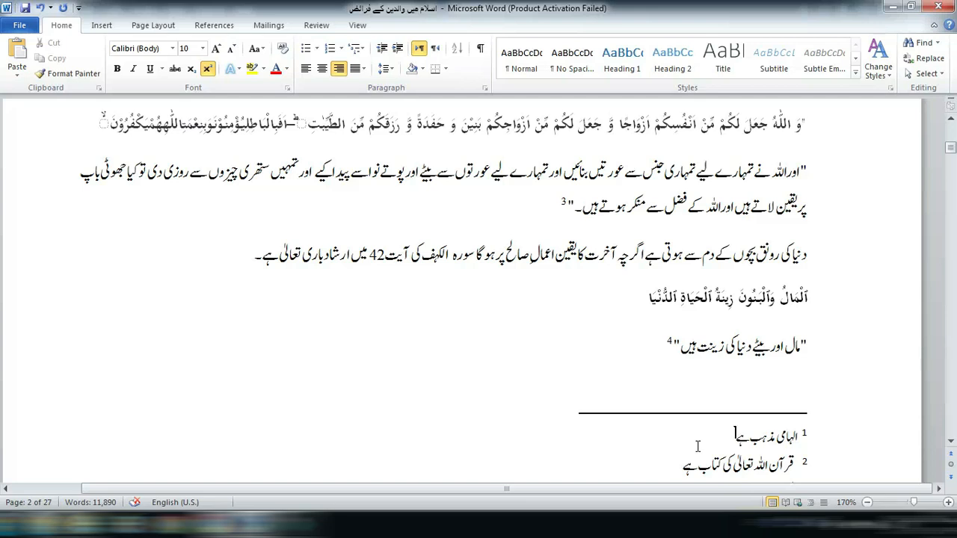
Examine the list of footnotes at the end of page 2, including the new one
key("Down")
key("Down")
key("Down")
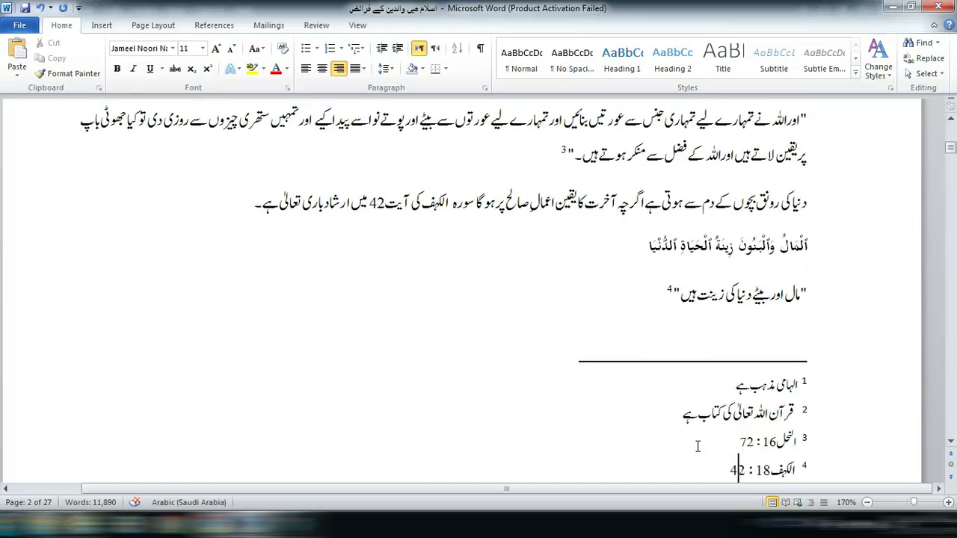
scroll(698, 446, "down", 3)
key("Up")
key("Up")
key("Up")
key("Up")
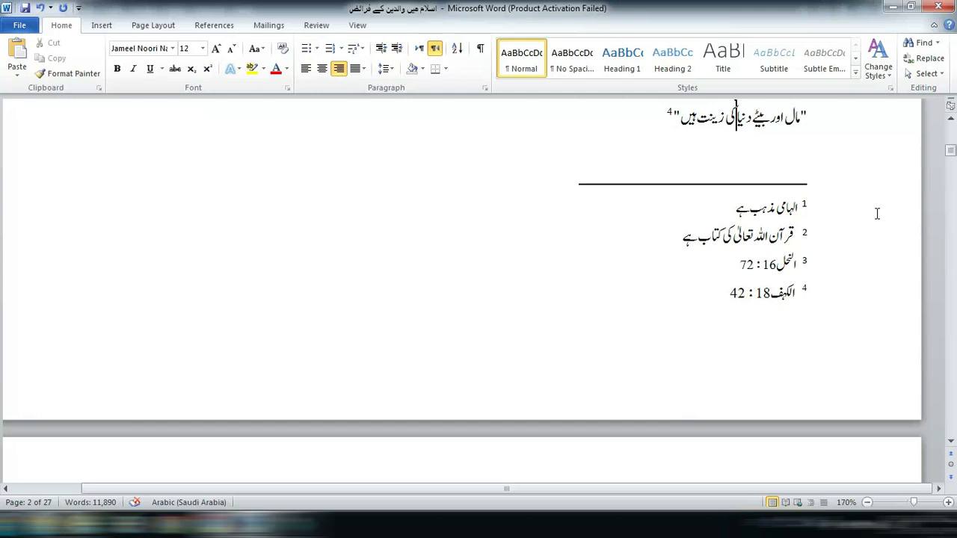
Look through the footnote references and footnote texts on pages 3 and 4
key("Down")
key("Down")
key("Down")
key("Down")
key("Down")
key("Down")
key("Down")
key("Down")
key("Down")
key("Down")
key("Down")
key("Down")
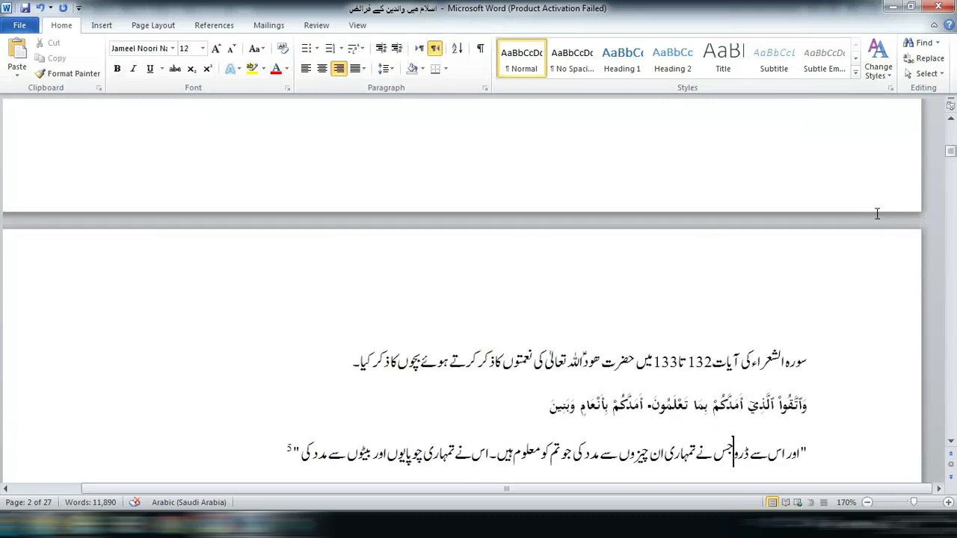
key("Down")
key("Down")
key("Down")
key("Down")
key("Down")
key("Down")
key("Down")
key("Down")
key("Down")
key("Down")
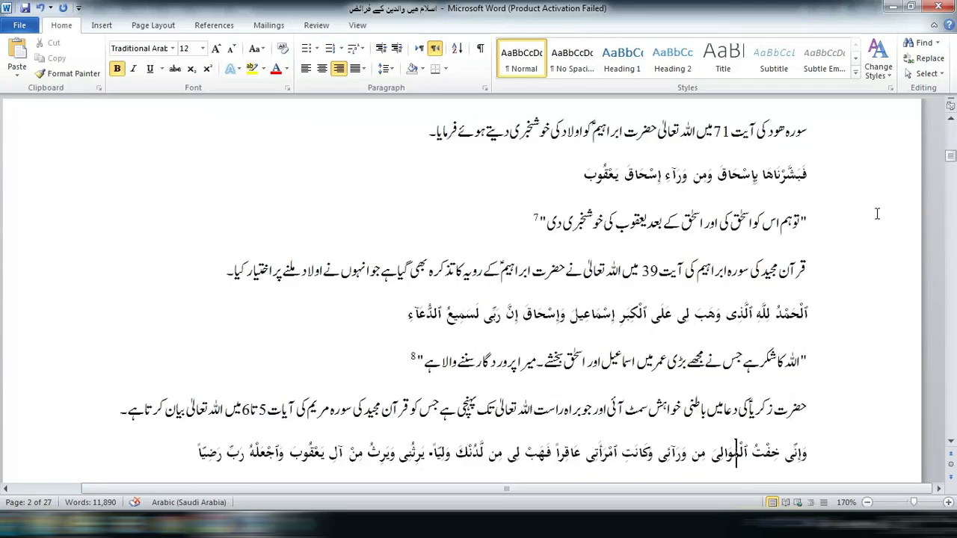
key("Down")
key("Down")
key("Down")
key("Down")
key("Down")
key("Down")
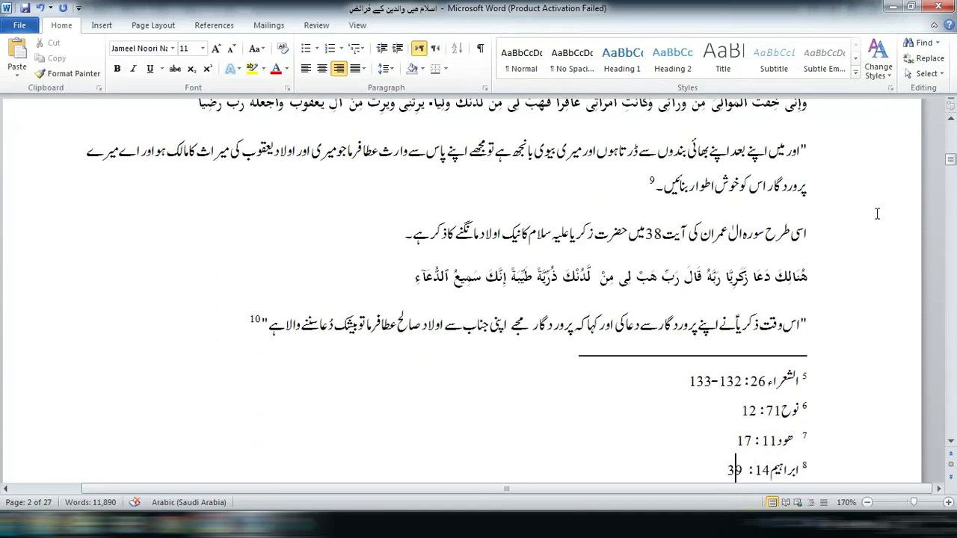
key("Down")
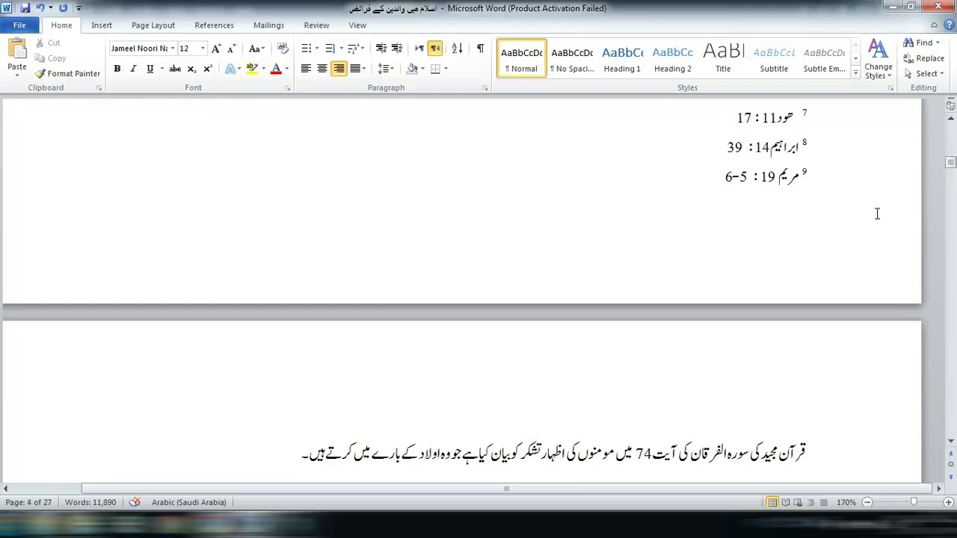
key("Up")
key("Up")
key("Up")
key("Up")
key("Up")
key("Up")
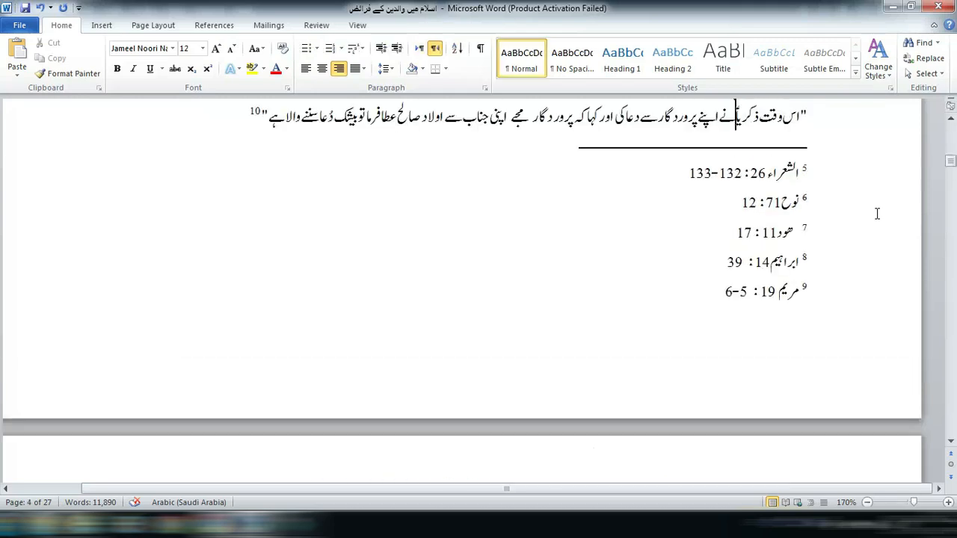
key("Down")
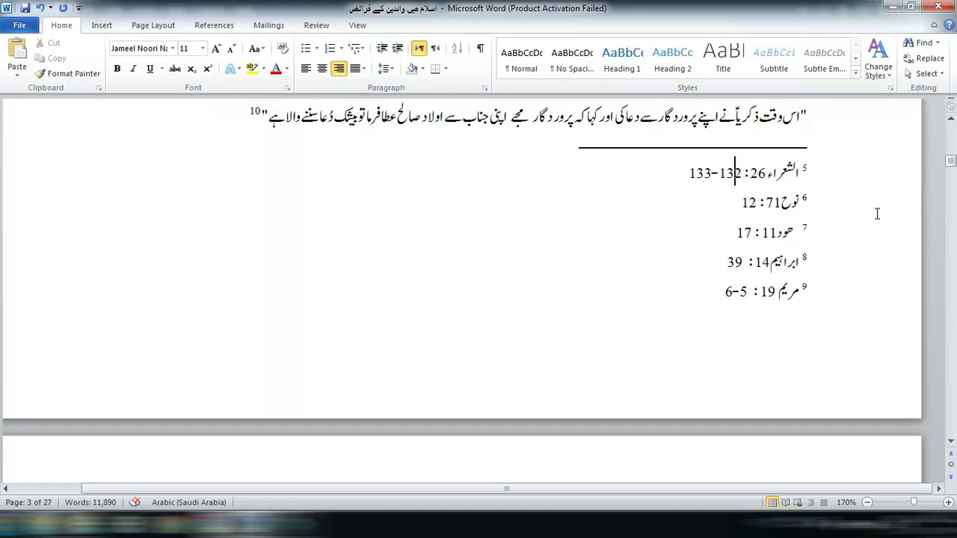
key("Down")
key("Down")
key("Down")
key("Down")
key("Down")
key("Down")
key("Down")
key("Down")
key("Down")
key("Down")
key("Down")
key("Down")
key("Down")
key("Down")
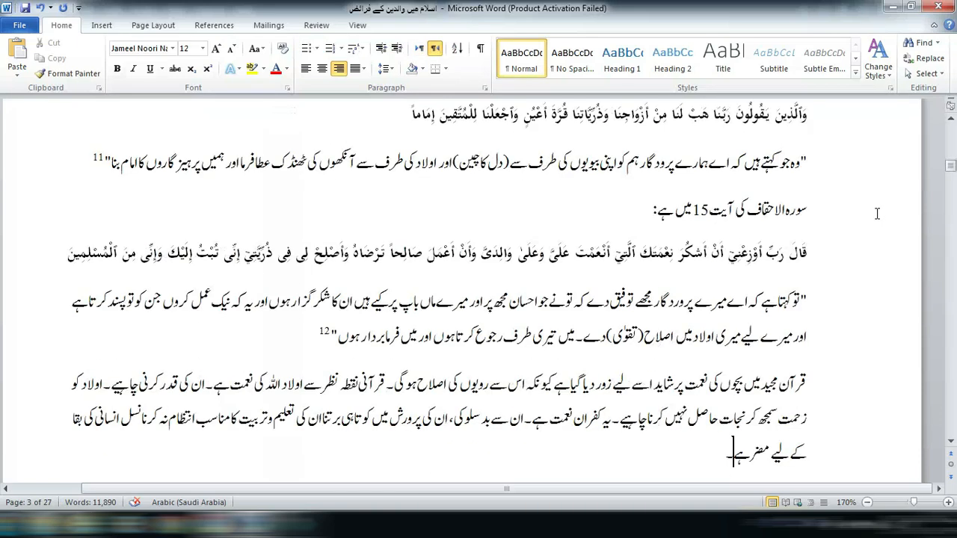
Review the footnotes backwards from page 4 to the new footnote 1 on page 2
key("Up")
key("Up")
key("Up")
key("Up")
key("Up")
key("Up")
key("Up")
key("Up")
key("Up")
key("Up")
key("Up")
key("Up")
key("Up")
key("Up")
key("Up")
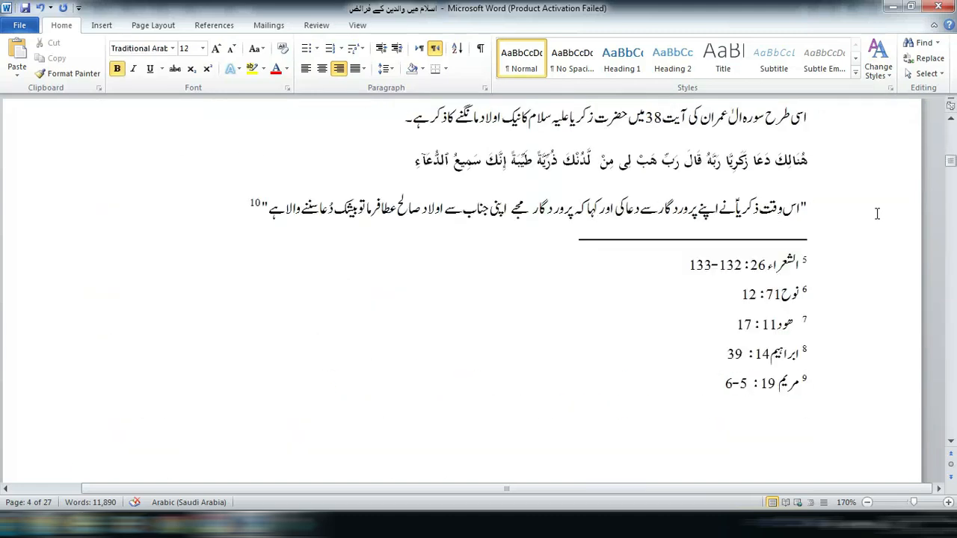
key("Up")
key("Up")
key("Up")
key("Up")
key("Up")
key("Up")
key("Up")
key("Up")
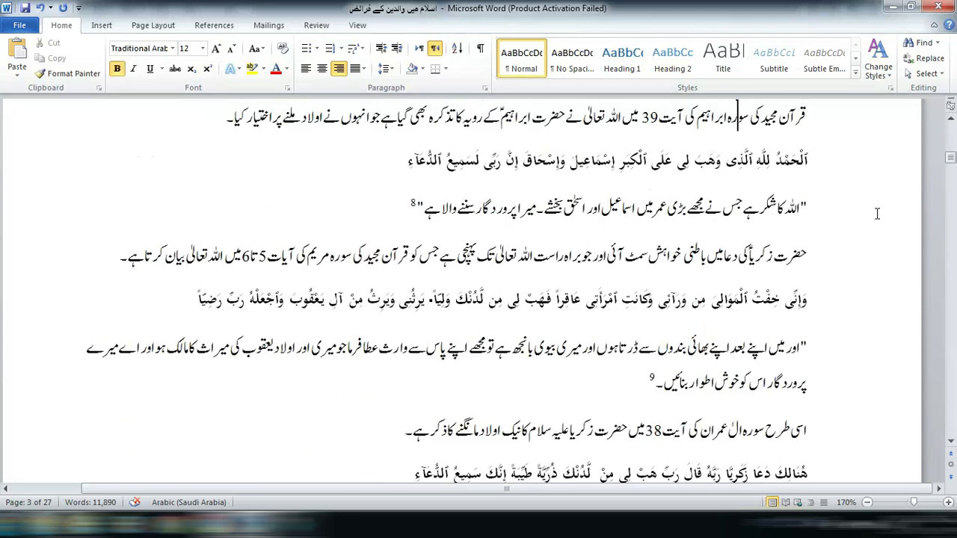
key("Up")
key("Up")
key("Up")
key("Up")
key("Up")
key("Up")
key("Up")
key("Up")
key("Up")
key("Up")
key("Up")
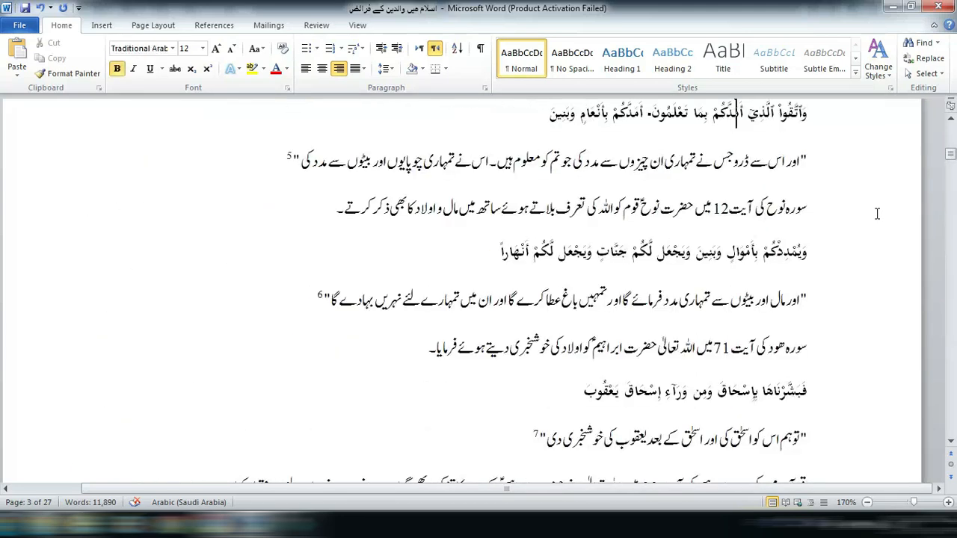
key("Up")
key("Up")
key("Up")
key("Up")
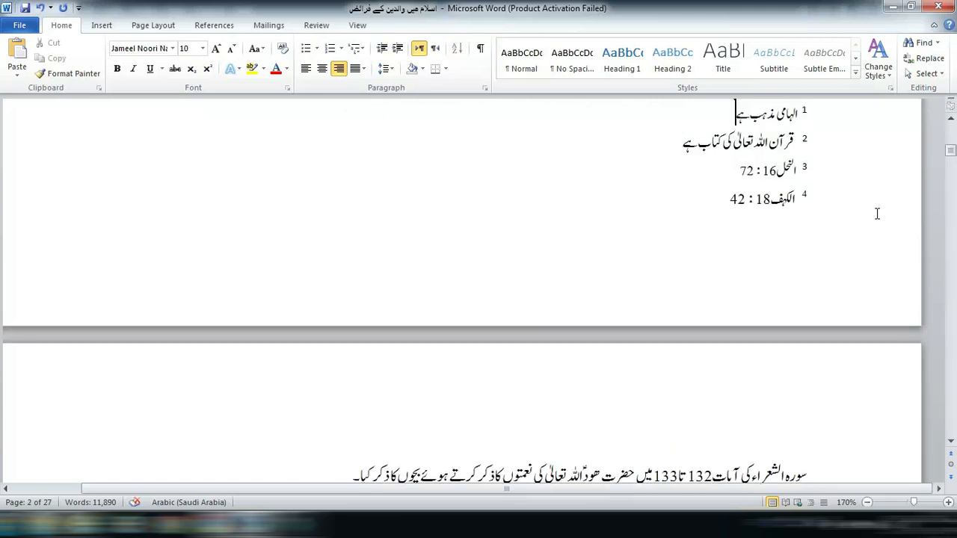
key("Down")
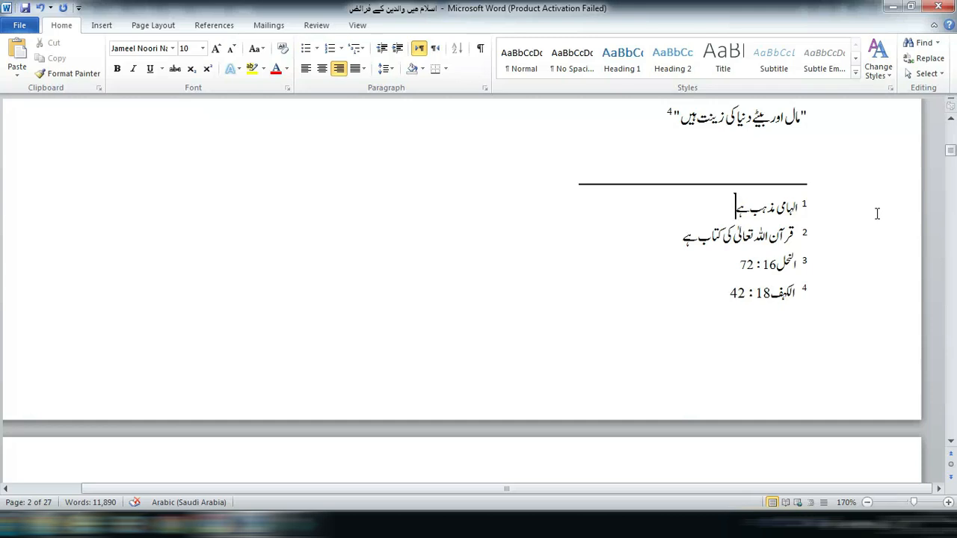
Check how the footnote numbers continue from page 2 through the end of page 3
key("Down")
key("Down")
key("Down")
key("Up")
key("Up")
key("Up")
key("Down")
key("Down")
key("Down")
key("Down")
key("Down")
key("Down")
key("Down")
key("Down")
key("Down")
key("Down")
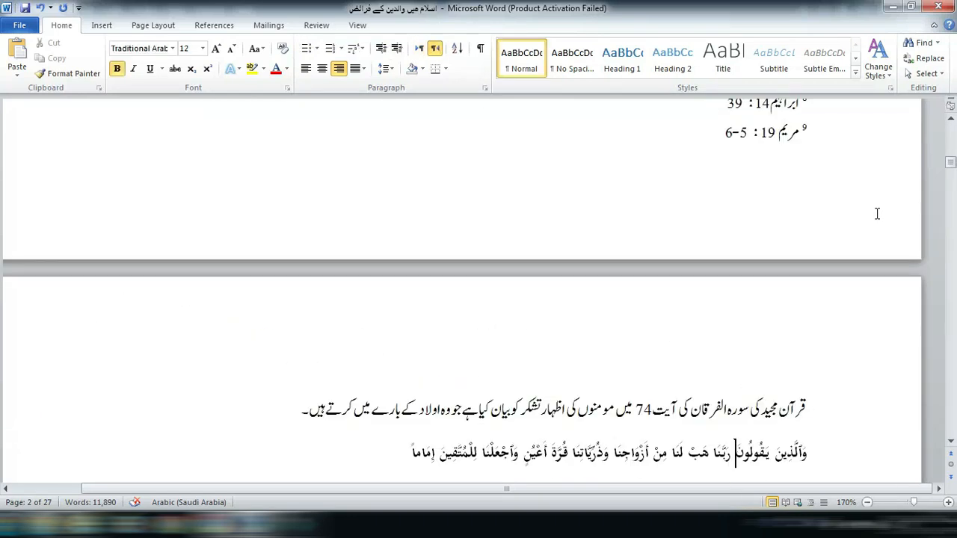
Go back to the footnote list on page 3 and examine footnotes 5 to 9
key("Up")
key("Up")
key("Up")
key("Up")
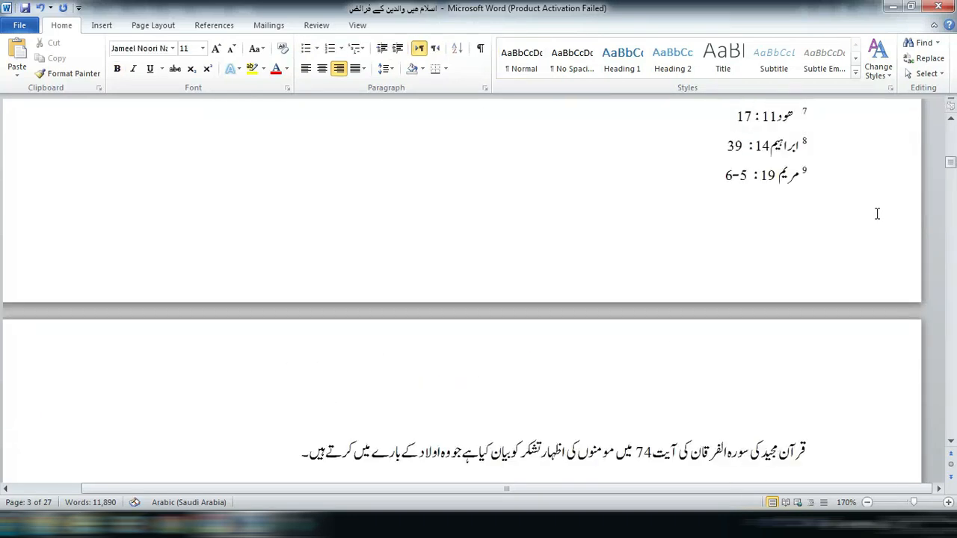
key("Up")
key("Up")
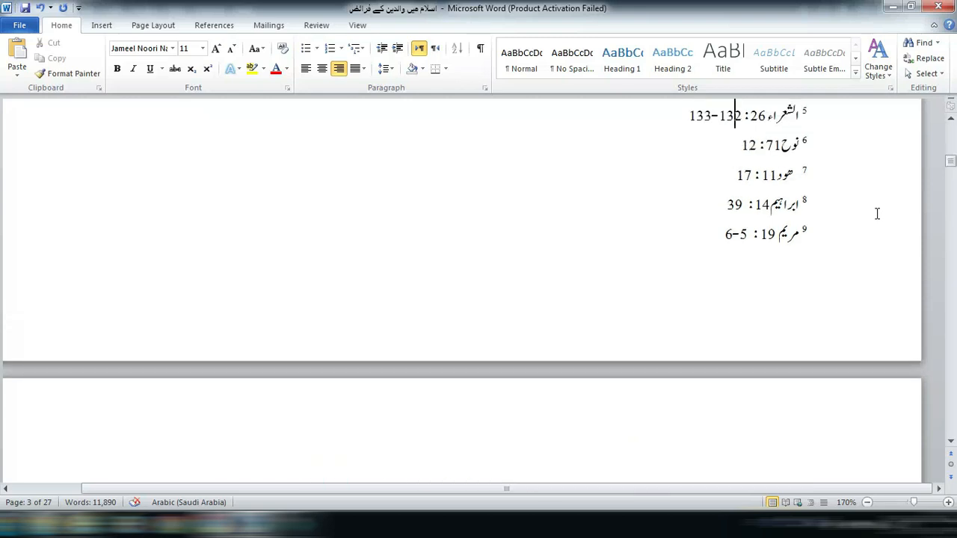
scroll(877, 214, "up", 1)
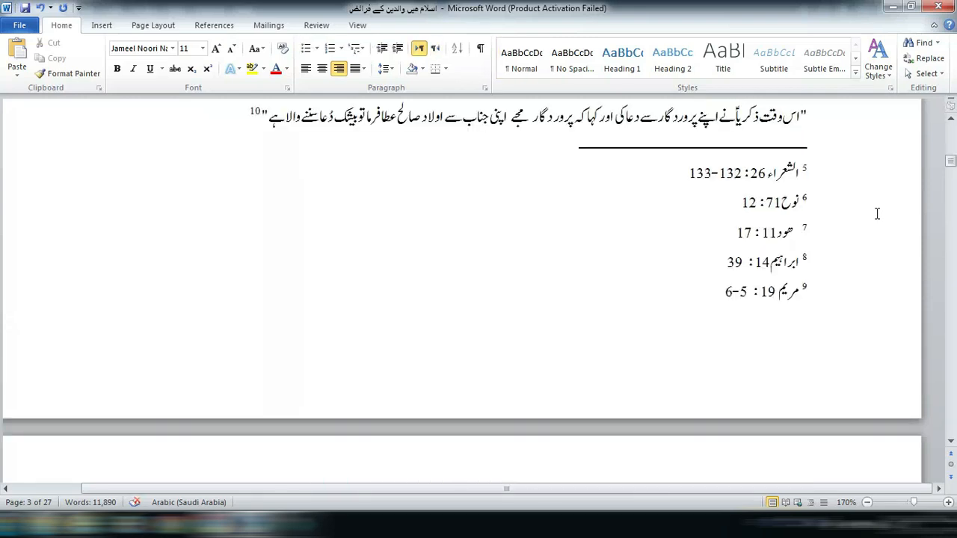
Place the cursor at the end of footnote 5's text and choose the 1, 2, 3, … number format in the Footnote and Endnote settings
key("Left")
key("Left")
key("Left")
key("Left")
key("Right")
key("Right")
key("Right")
key("Right")
key("Right")
key("Right")
key("Right")
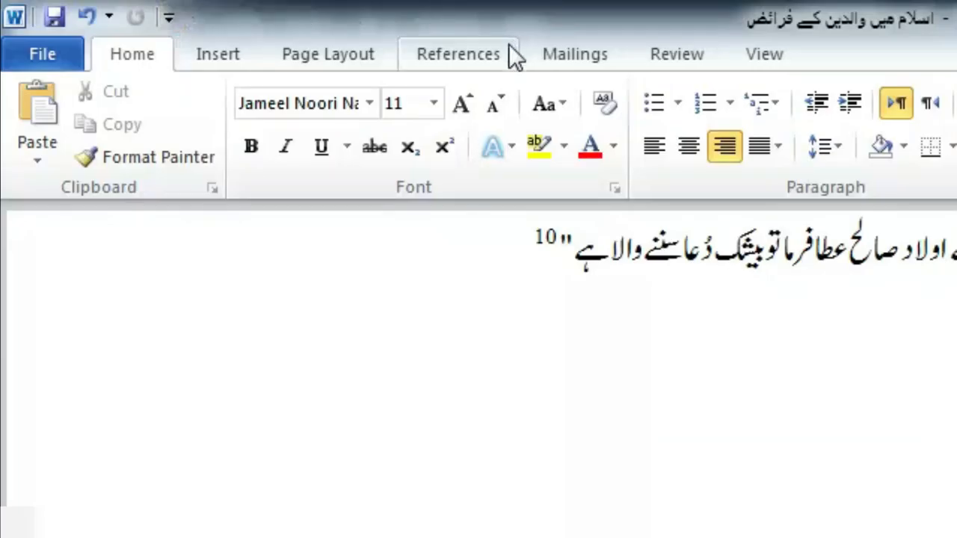
left_click(451, 57)
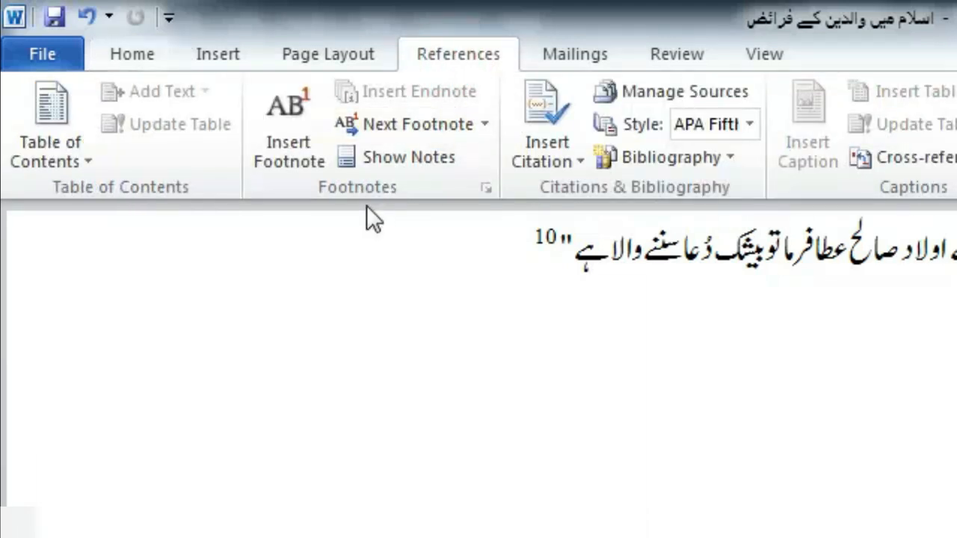
mouse_move(366, 206)
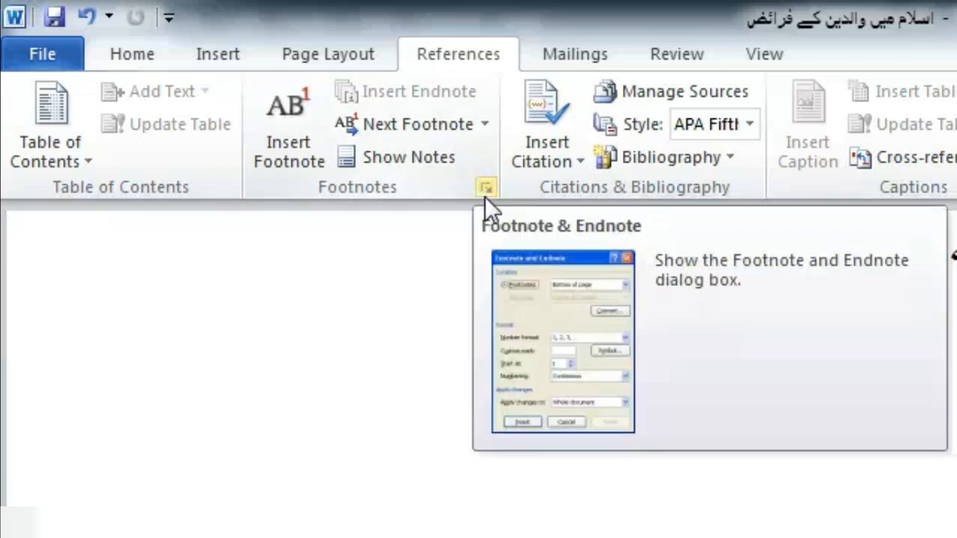
left_click(486, 188)
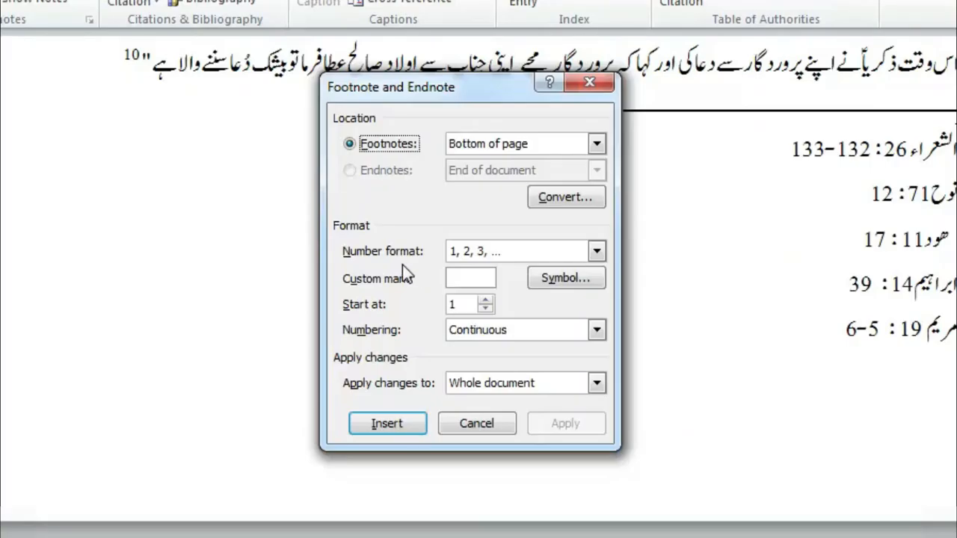
left_click(596, 252)
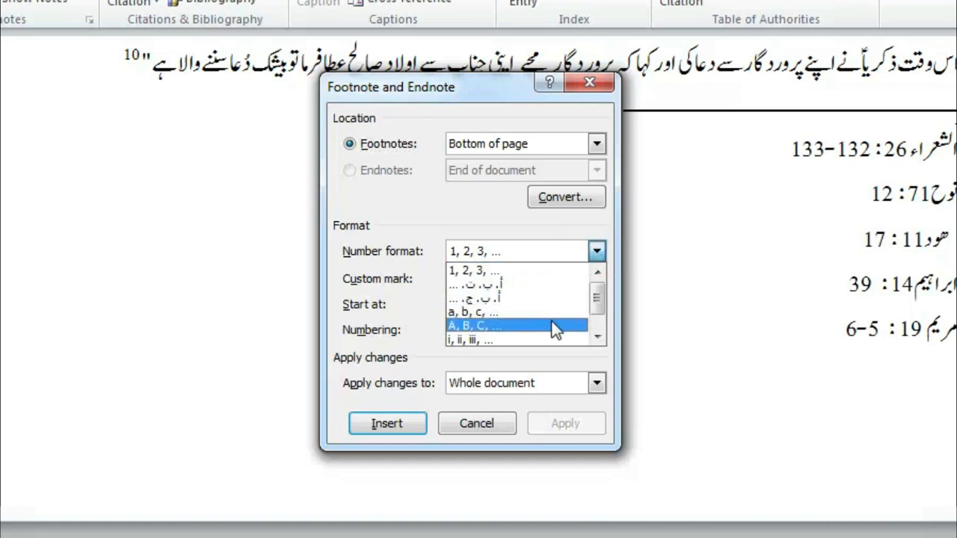
left_click(546, 274)
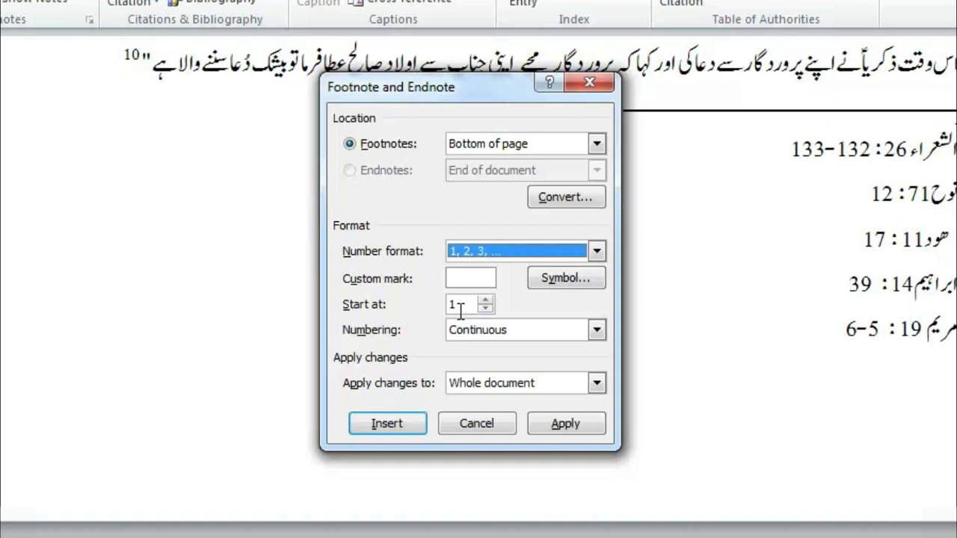
Set footnote numbering to Restart each page for the whole document and insert a footnote with these settings
left_click(596, 330)
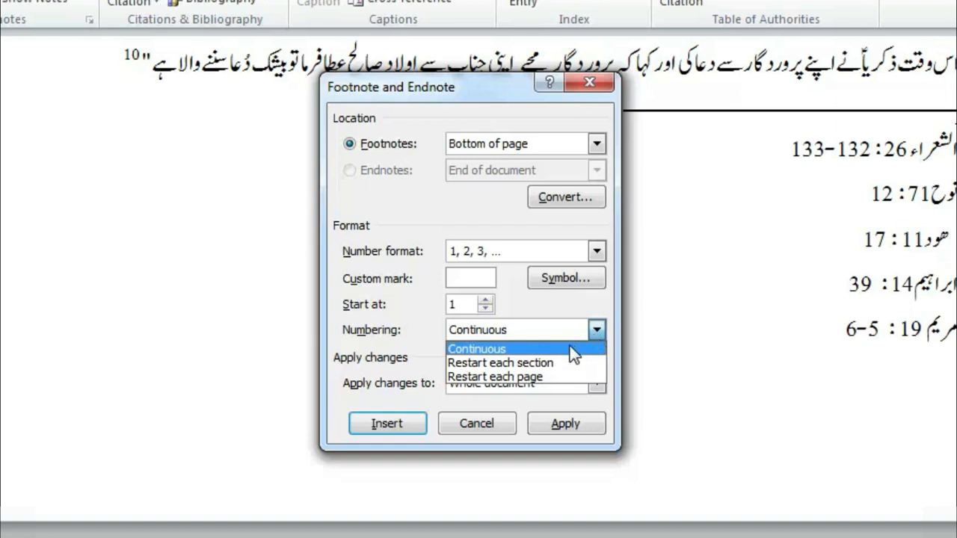
left_click(535, 377)
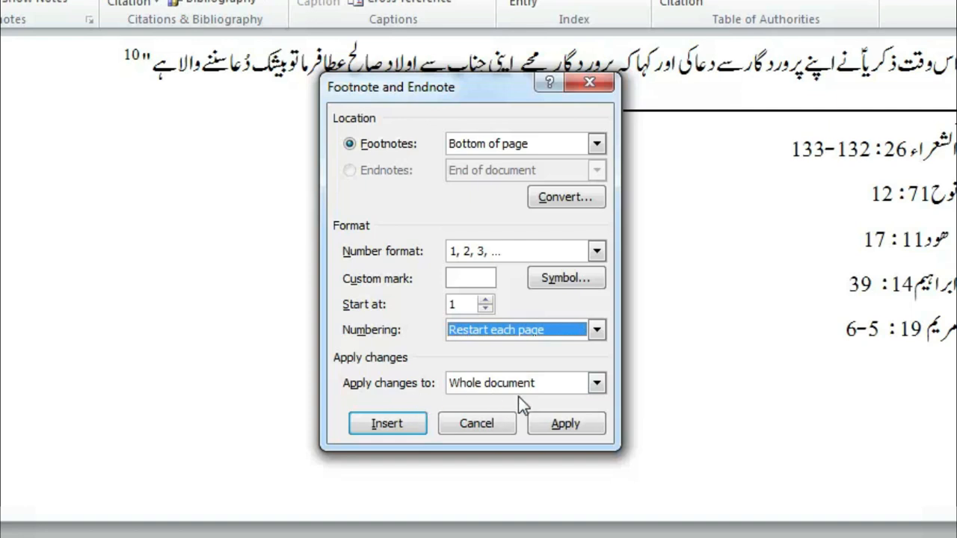
left_click(596, 383)
left_click(596, 382)
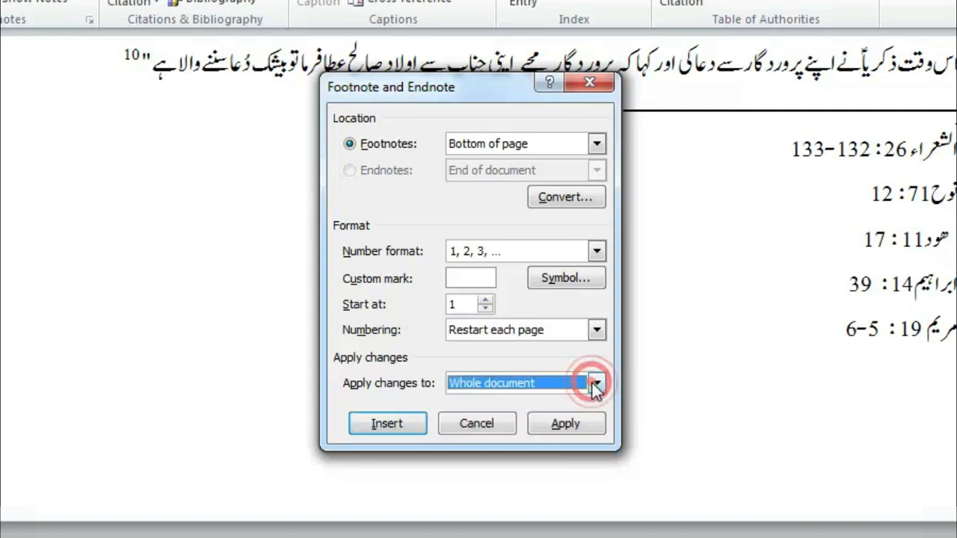
left_click(394, 429)
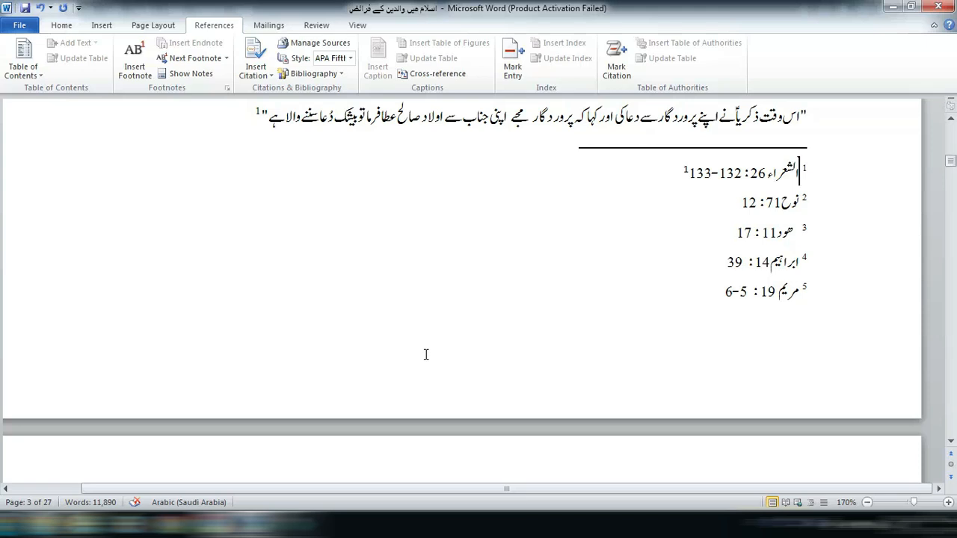
Check the footnote numbering at the end of page 3 and back on page 2
key("Up")
key("Down")
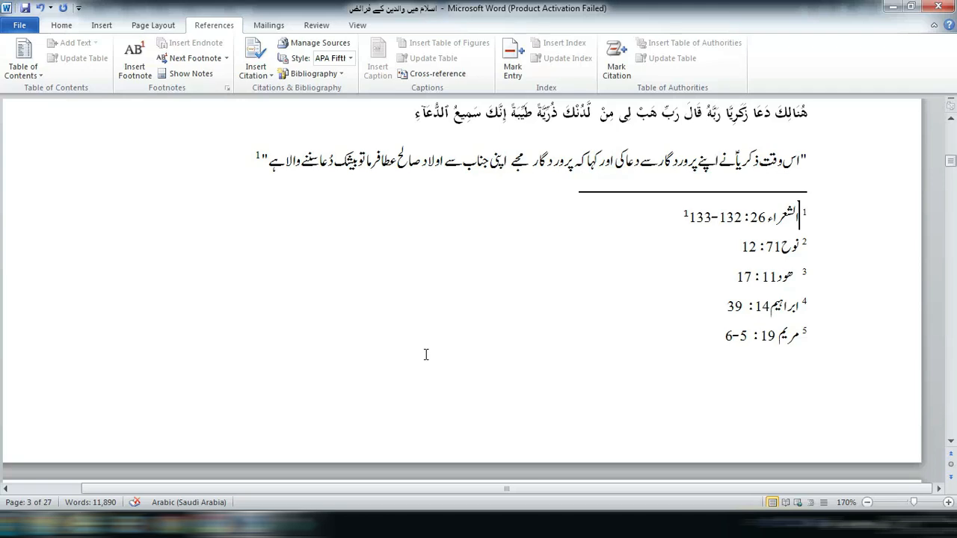
key("Down")
key("Down")
key("Down")
key("Down")
key("Up")
key("Up")
key("Up")
scroll(426, 354, "up", 8)
scroll(426, 355, "up", 4)
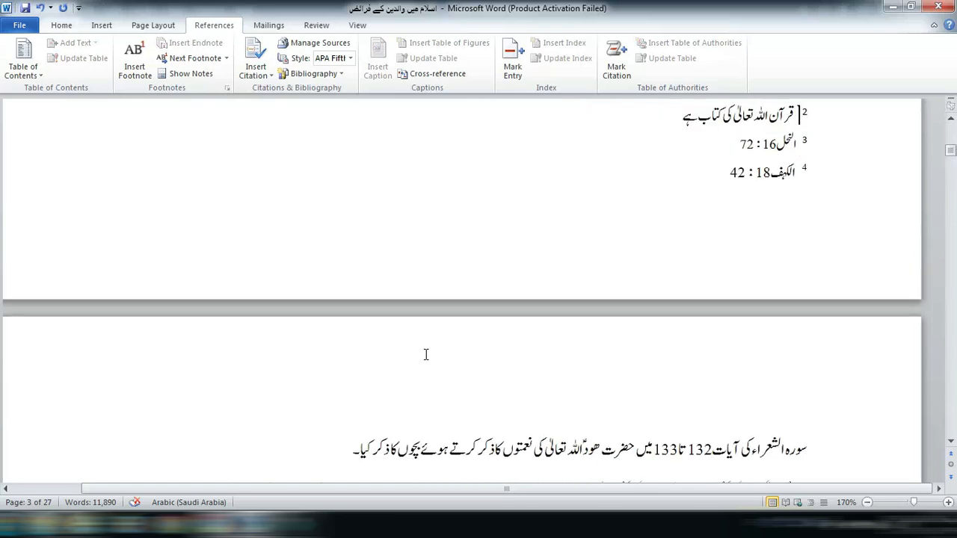
scroll(426, 354, "up", 2)
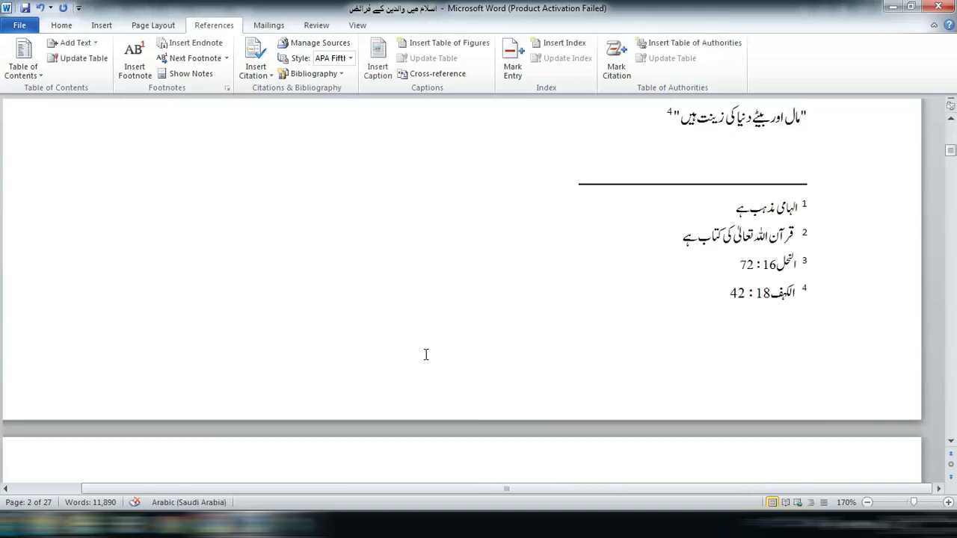
Examine the footnote numbering on the pages from page 2 down to page 5
key("Down")
key("Down")
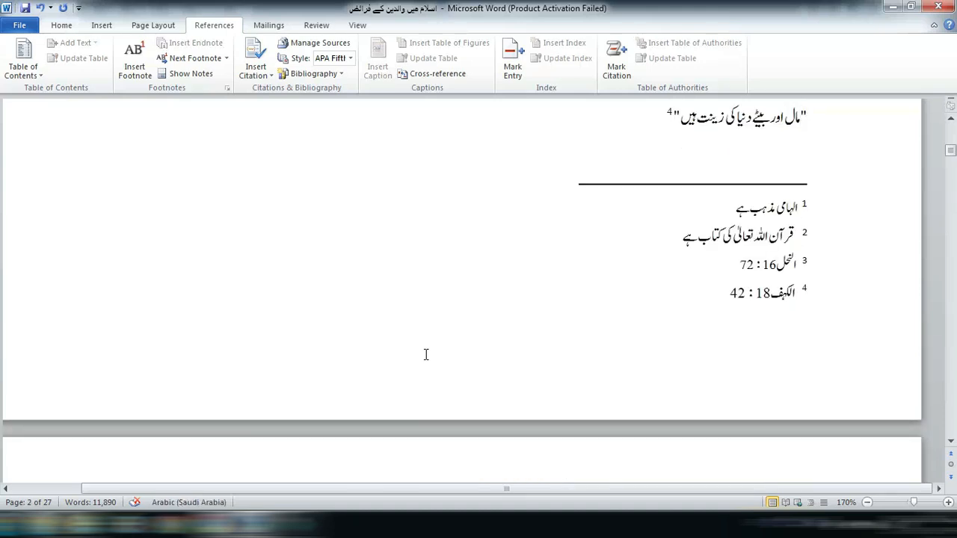
key("Down")
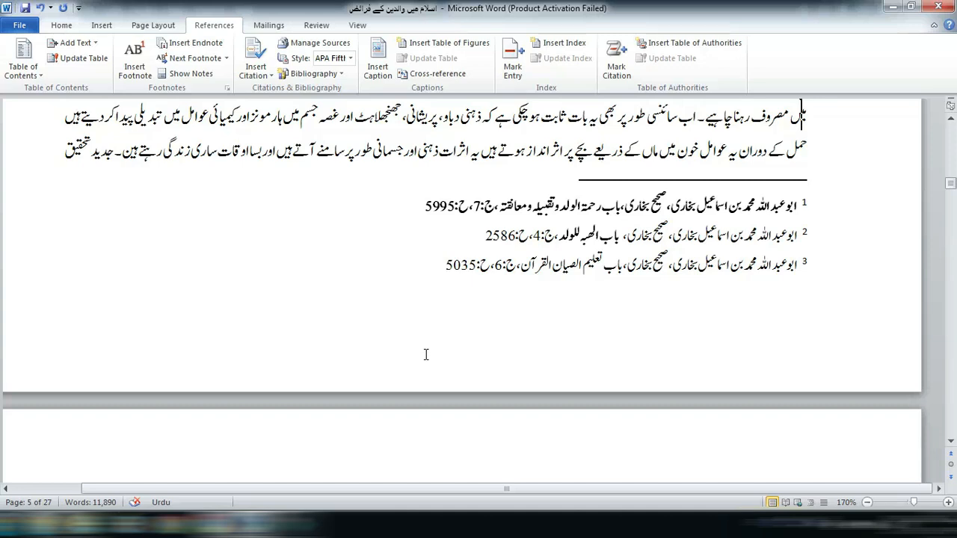